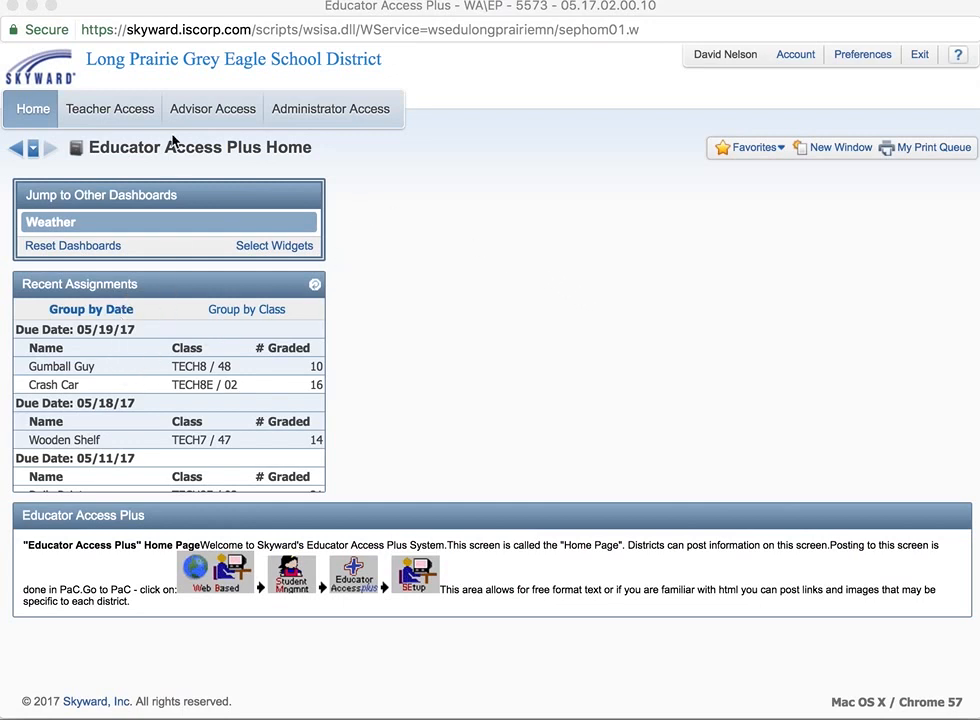
Step: Open the Secondary Gradebook for the TECH8 / 48 Industrial Technology class from My Gradebook
{"action": "left_click", "coordinate": [117, 112]}
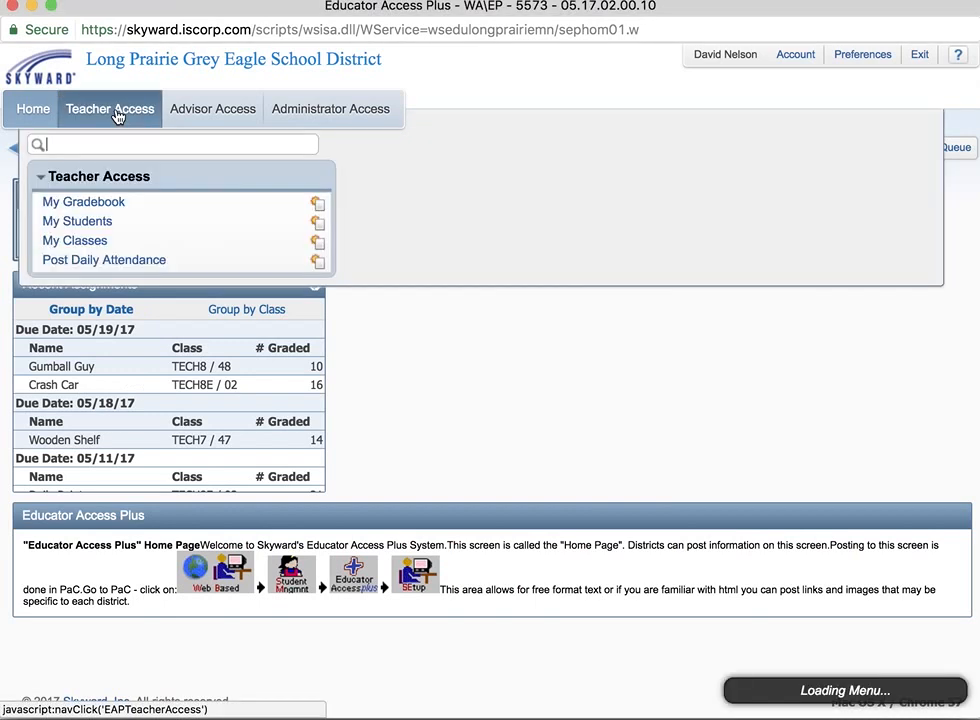
{"action": "left_click", "coordinate": [104, 207]}
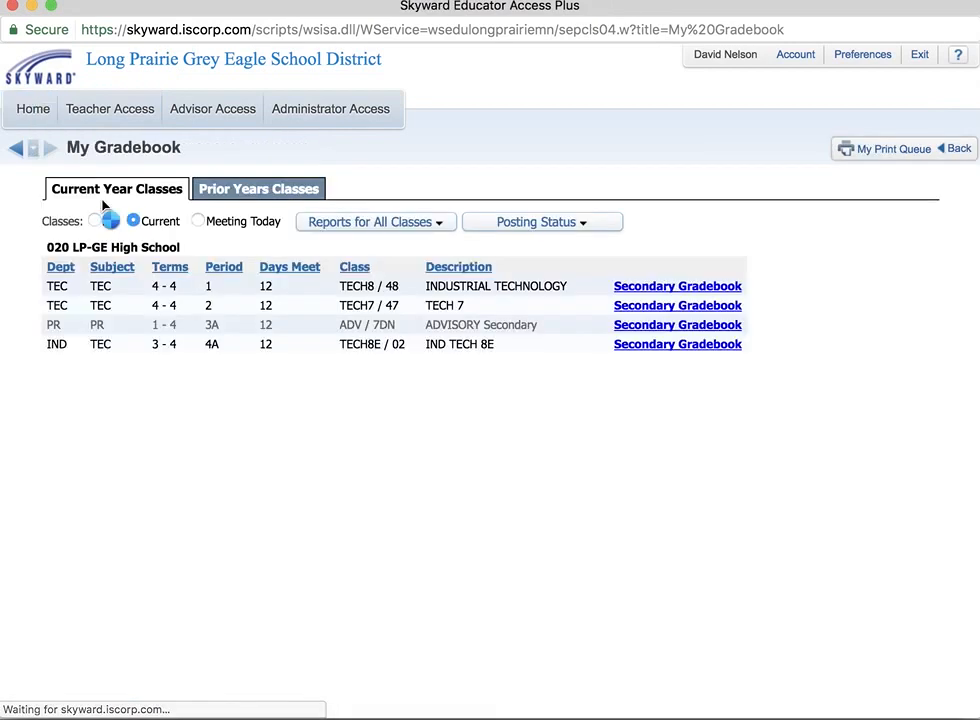
{"action": "left_click", "coordinate": [696, 287]}
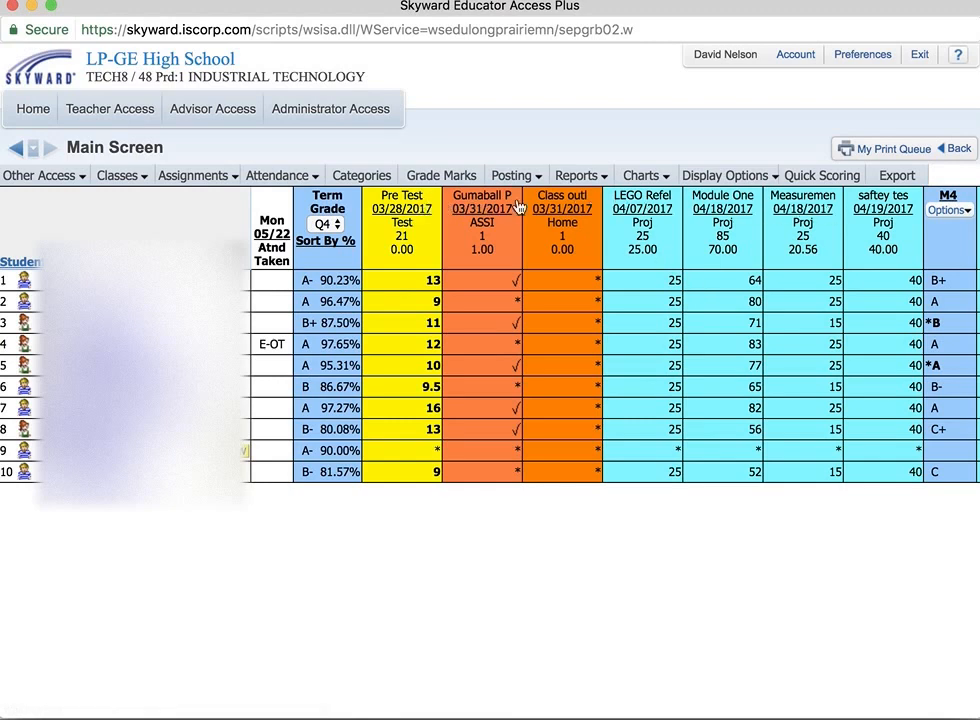
Step: Add a new assignment from the class's assignment list and set its category to Proj - PROJECTS
{"action": "left_click", "coordinate": [208, 176]}
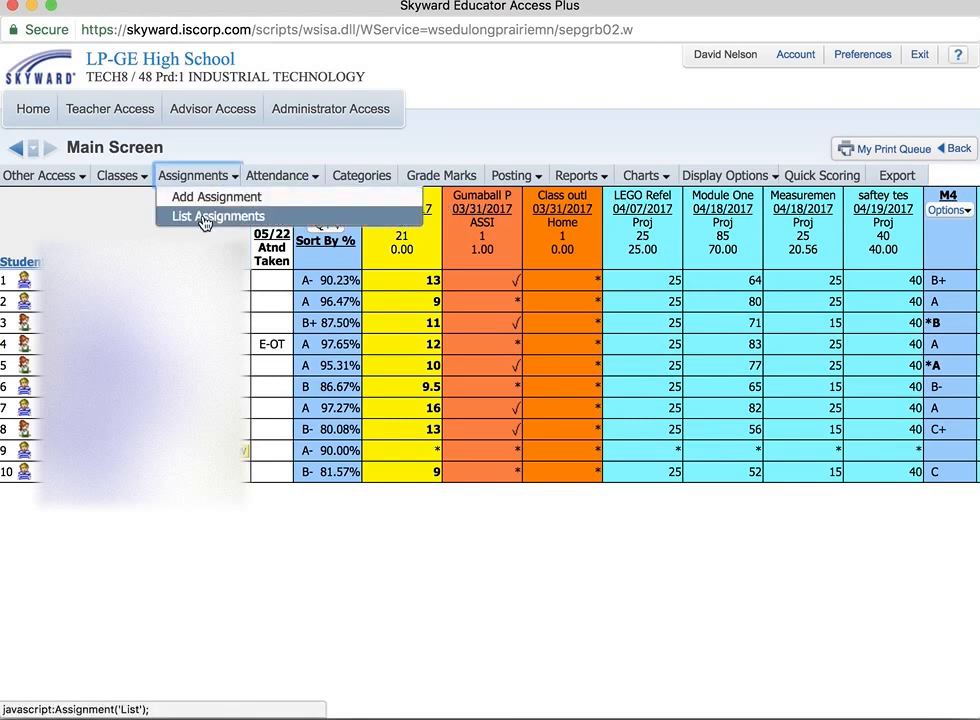
{"action": "left_click", "coordinate": [204, 218]}
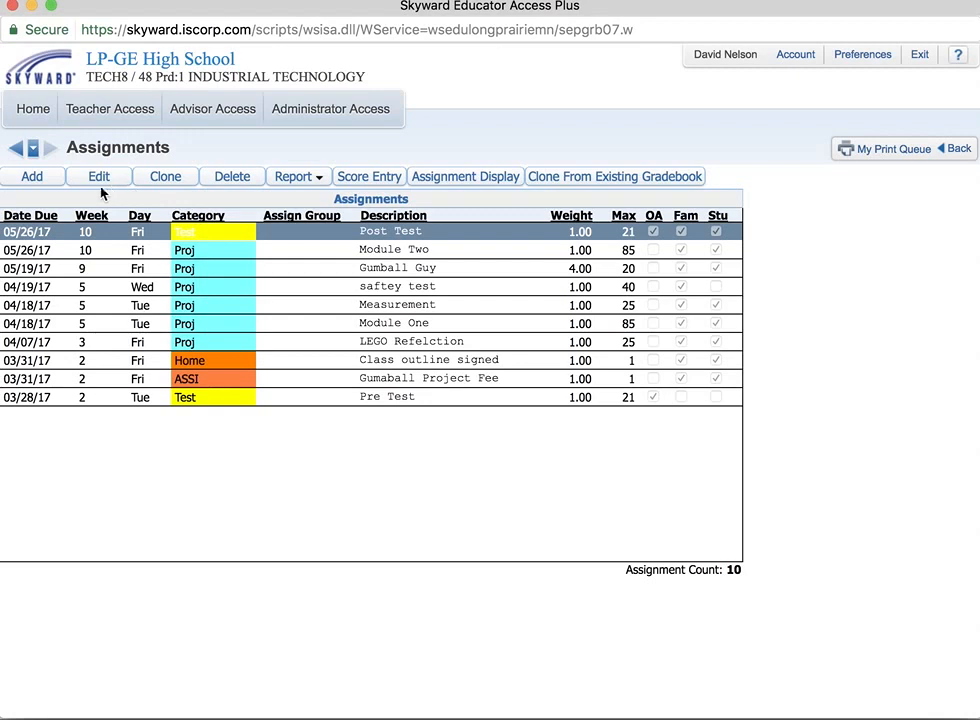
{"action": "left_click", "coordinate": [32, 177]}
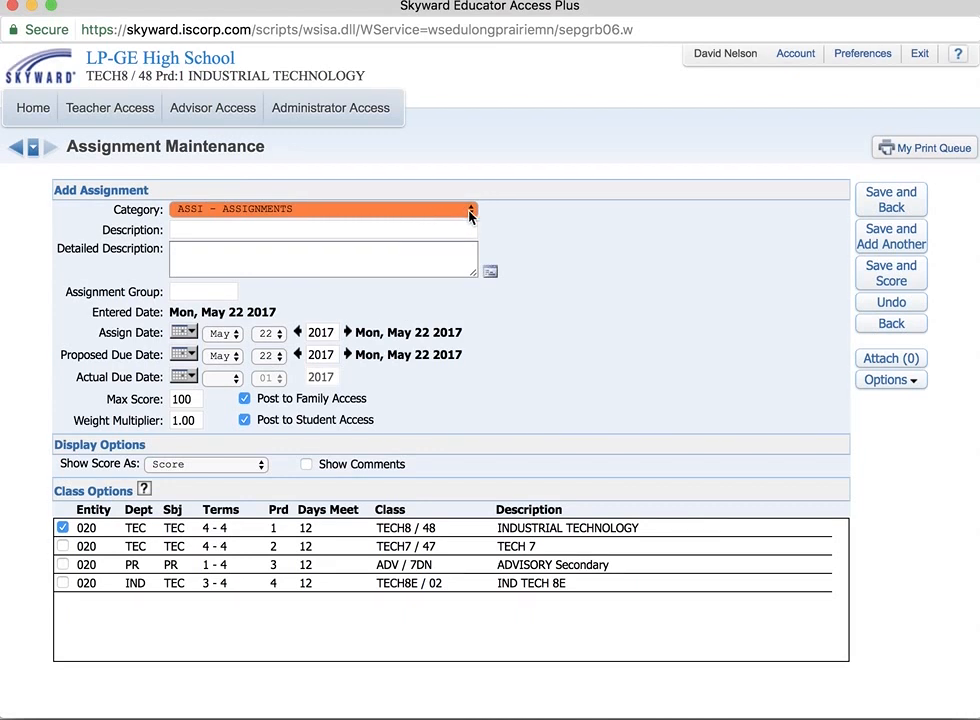
{"action": "left_click", "coordinate": [470, 213]}
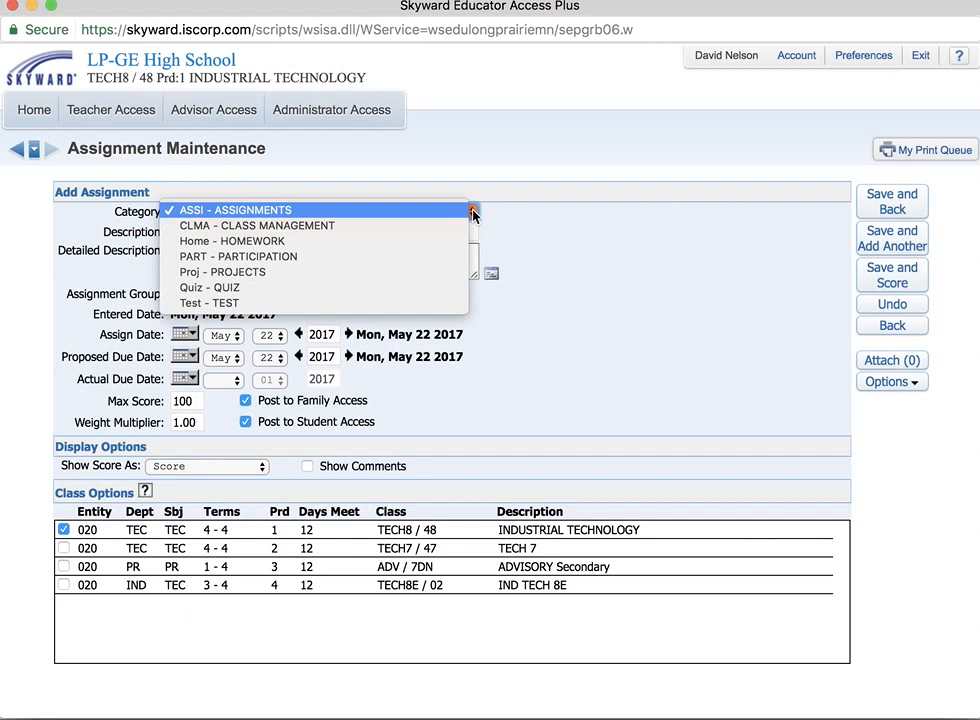
{"action": "left_click", "coordinate": [355, 278]}
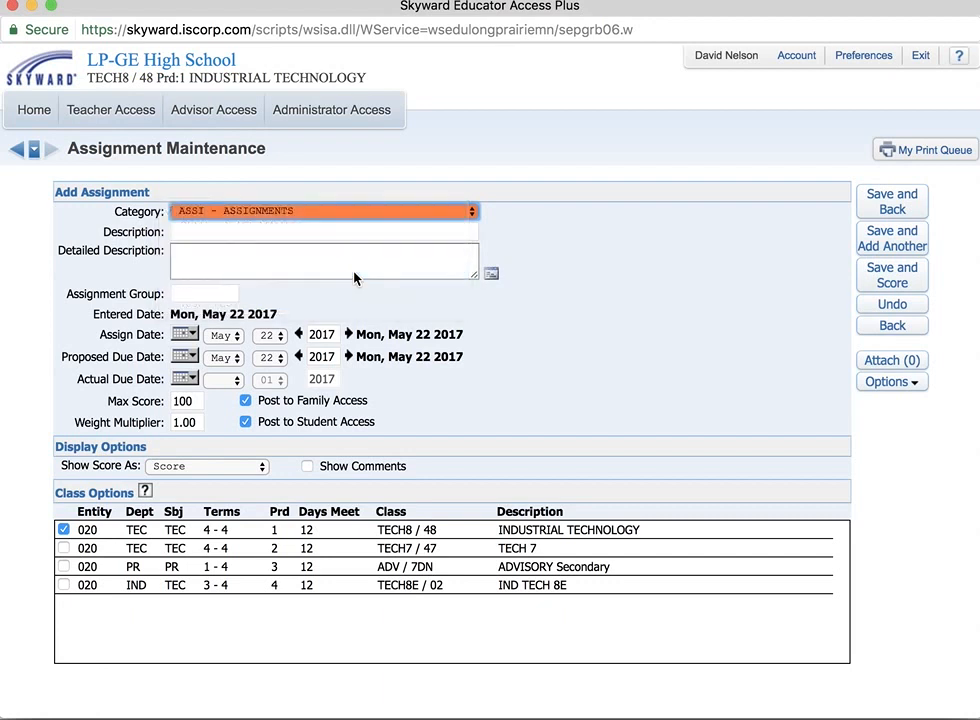
Step: Enter the description "Tool Box" and the detailed description "Students learn how to measure by creating a tool box"
{"action": "left_click", "coordinate": [183, 231]}
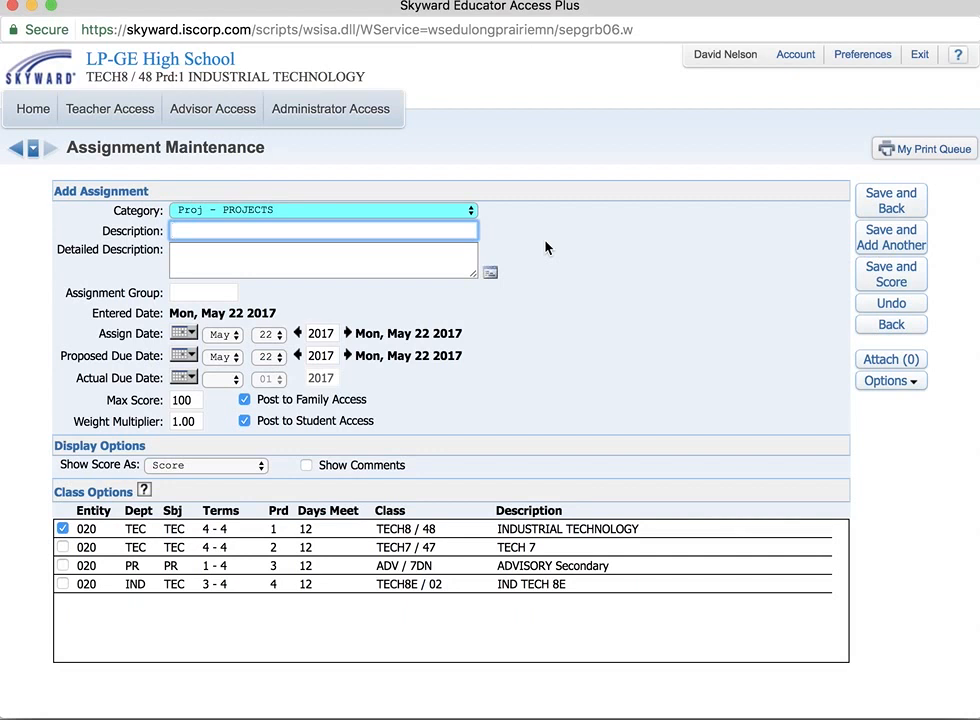
{"action": "type", "text": "Tool Box"}
{"action": "left_click", "coordinate": [177, 258]}
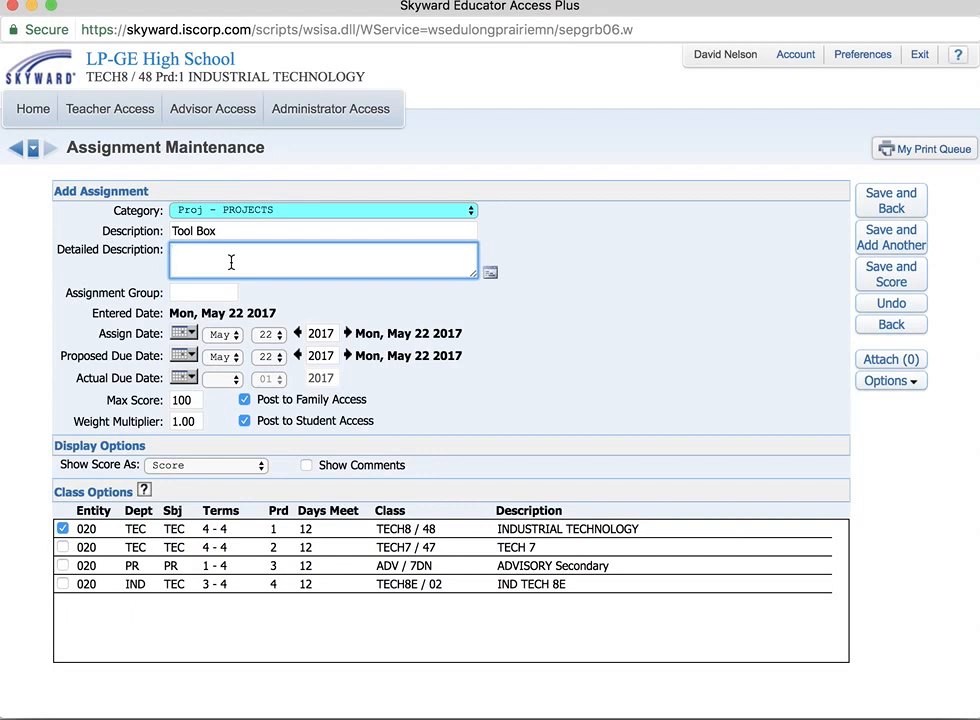
{"action": "type", "text": "Students learn how to measure "}
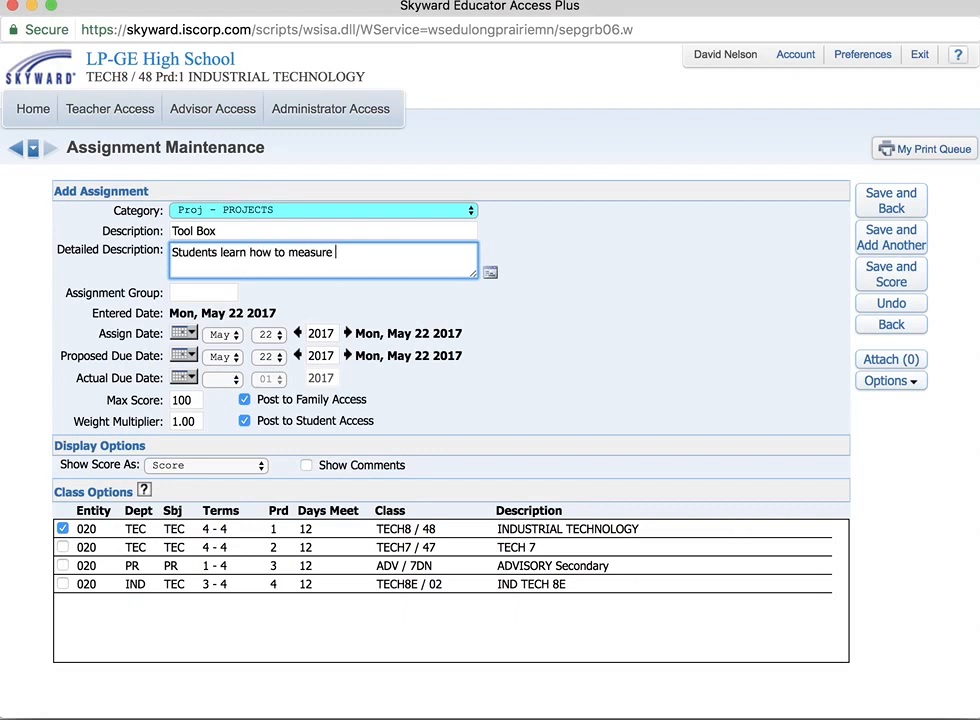
{"action": "type", "text": "by creating a to"}
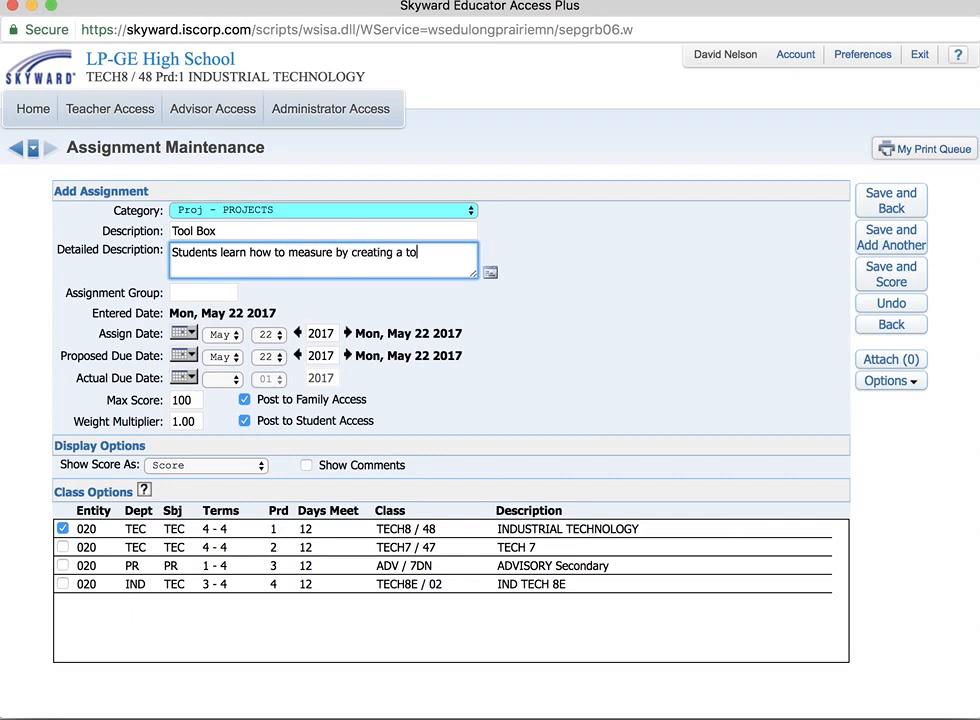
{"action": "type", "text": "ol box"}
Step: Set the assign date to May 22, 2017 and view the calendar for the actual due date
{"action": "left_click", "coordinate": [192, 336]}
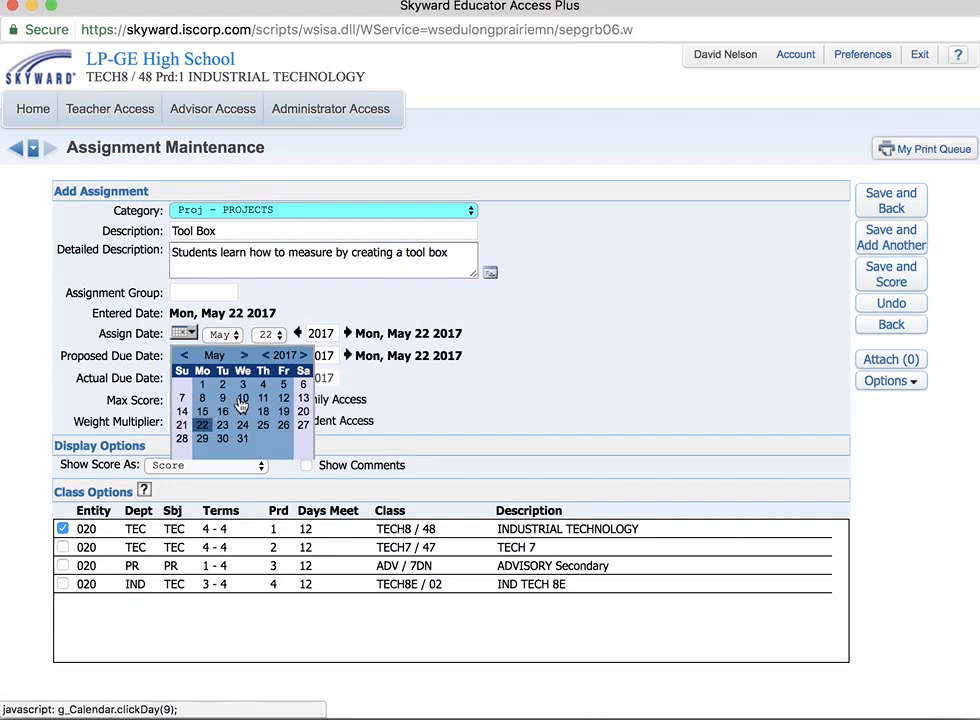
{"action": "left_click", "coordinate": [203, 428]}
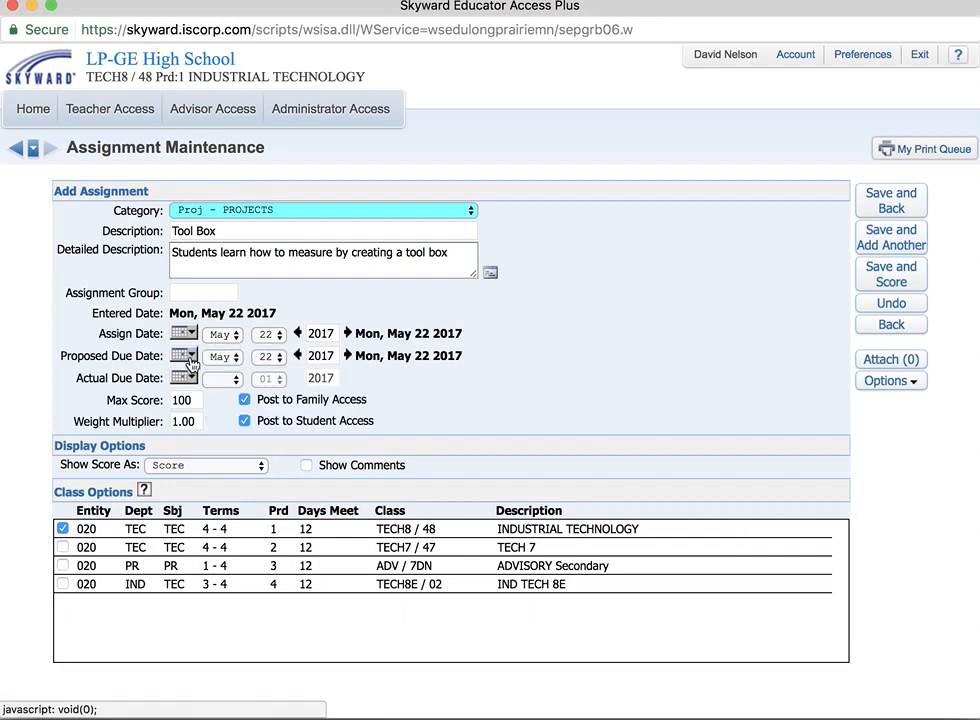
{"action": "left_click", "coordinate": [188, 379]}
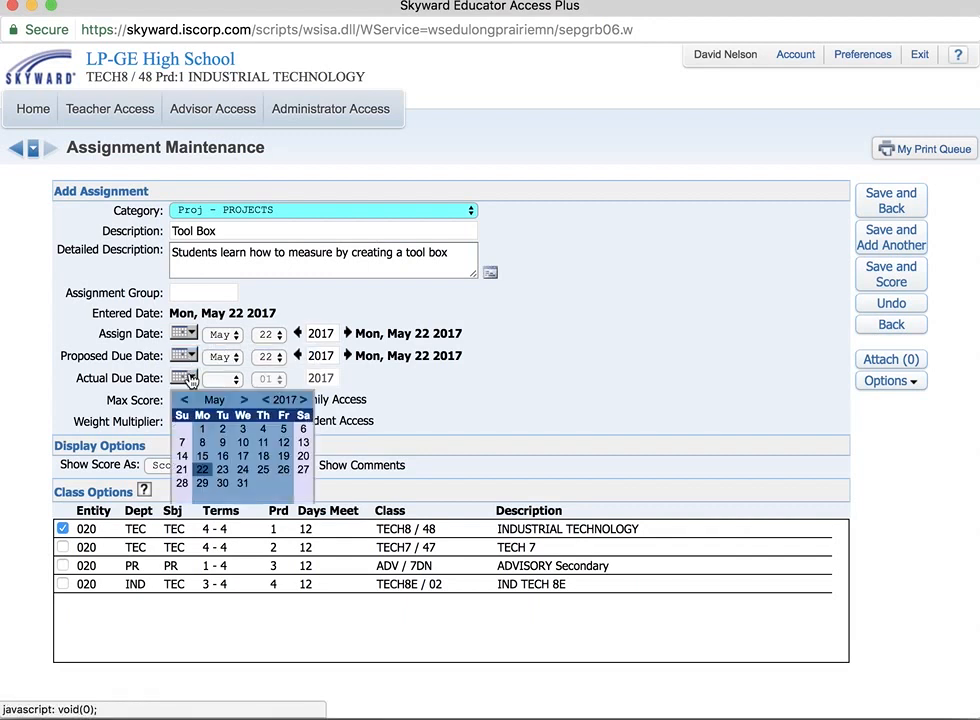
{"action": "left_click", "coordinate": [188, 379]}
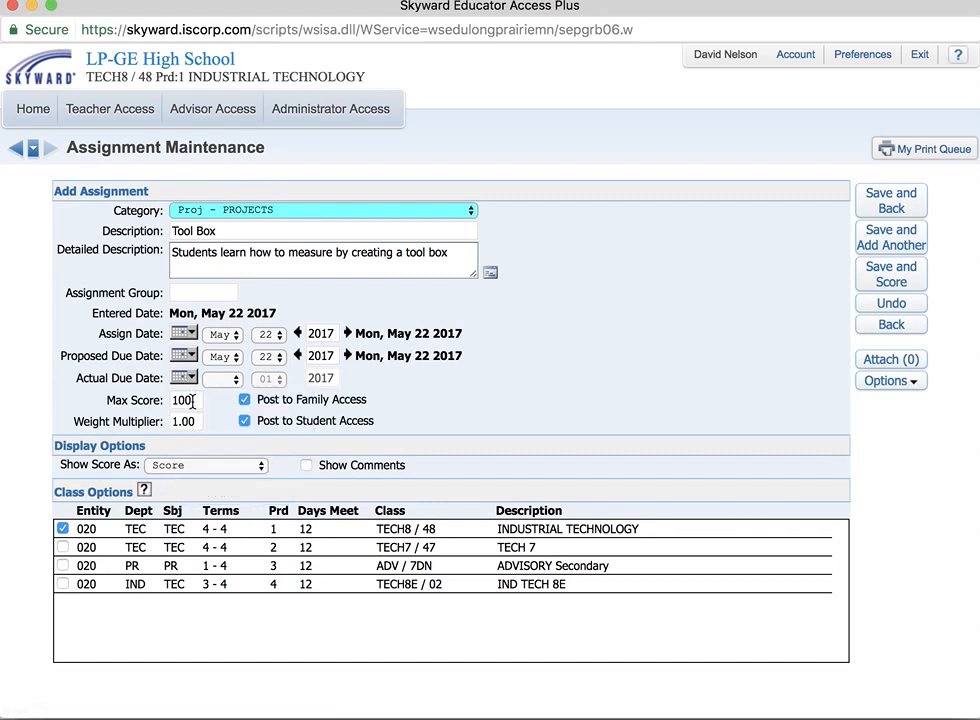
Step: Set the assignment's max score to 75 and its weight multiplier to 5
{"action": "left_click", "coordinate": [193, 400]}
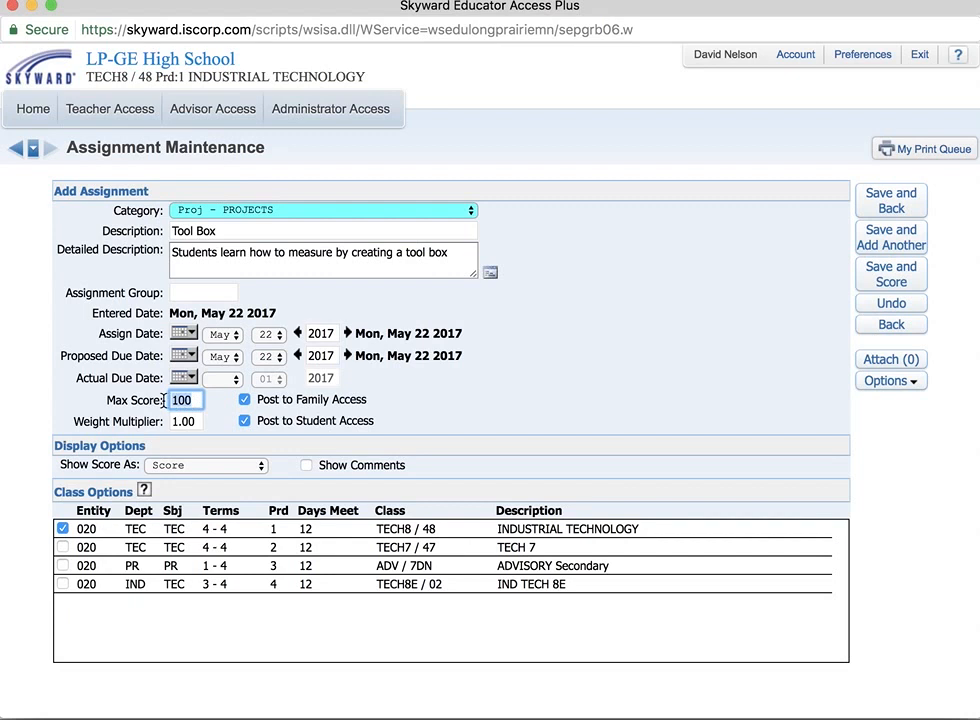
{"action": "key", "text": "BackSpace"}
{"action": "key", "text": "BackSpace"}
{"action": "key", "text": "BackSpace"}
{"action": "type", "text": "75"}
{"action": "left_click", "coordinate": [198, 421]}
{"action": "left_click_drag", "start_coordinate": [198, 421], "coordinate": [169, 421]}
{"action": "key", "text": "BackSpace"}
{"action": "key", "text": "BackSpace"}
{"action": "key", "text": "BackSpace"}
{"action": "key", "text": "BackSpace"}
{"action": "type", "text": "5"}
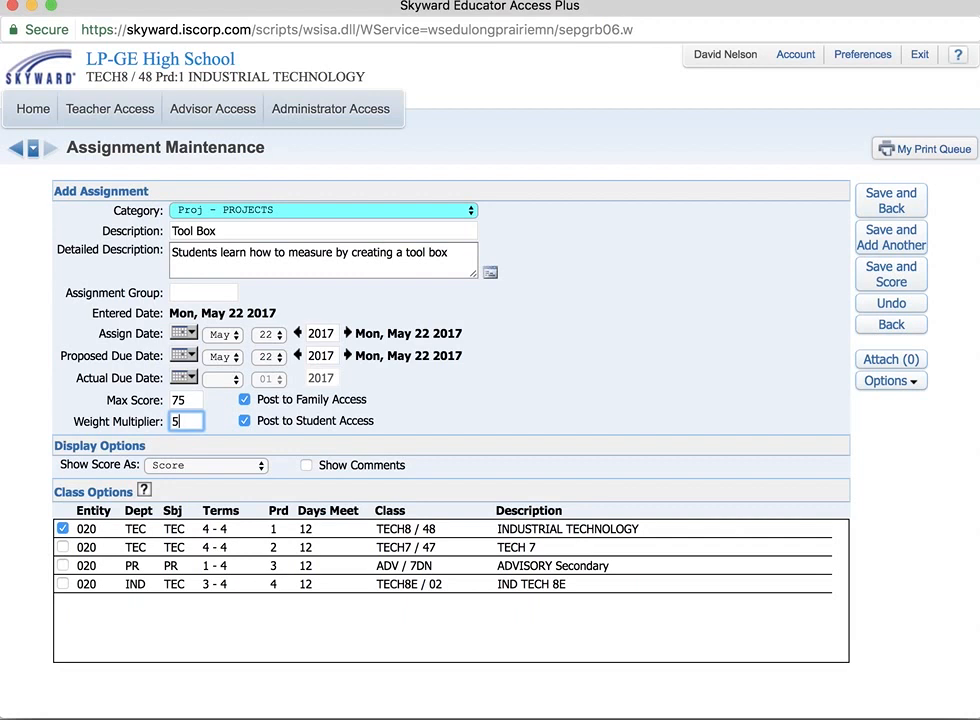
Step: Show the assignment's score as Check and set its max score to 1
{"action": "left_click", "coordinate": [262, 466]}
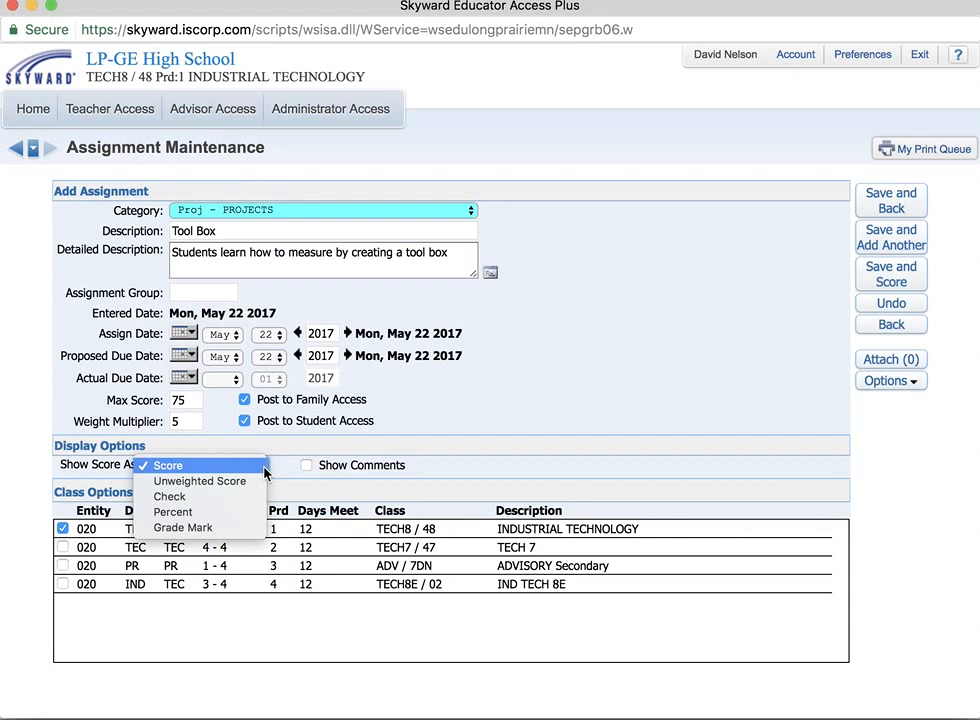
{"action": "left_click", "coordinate": [234, 497]}
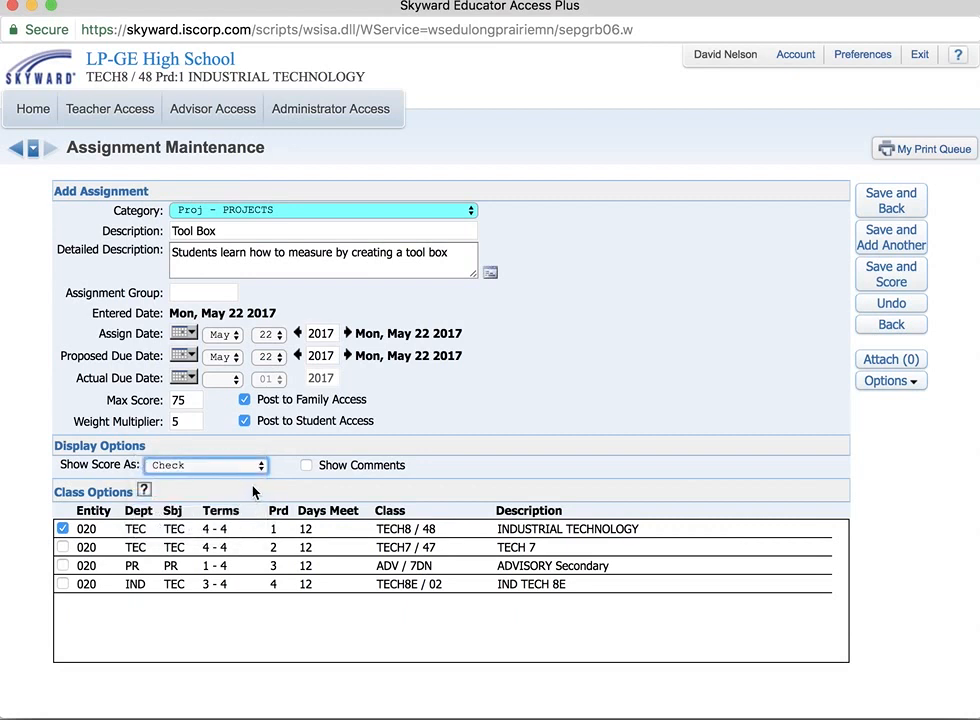
{"action": "left_click", "coordinate": [195, 400]}
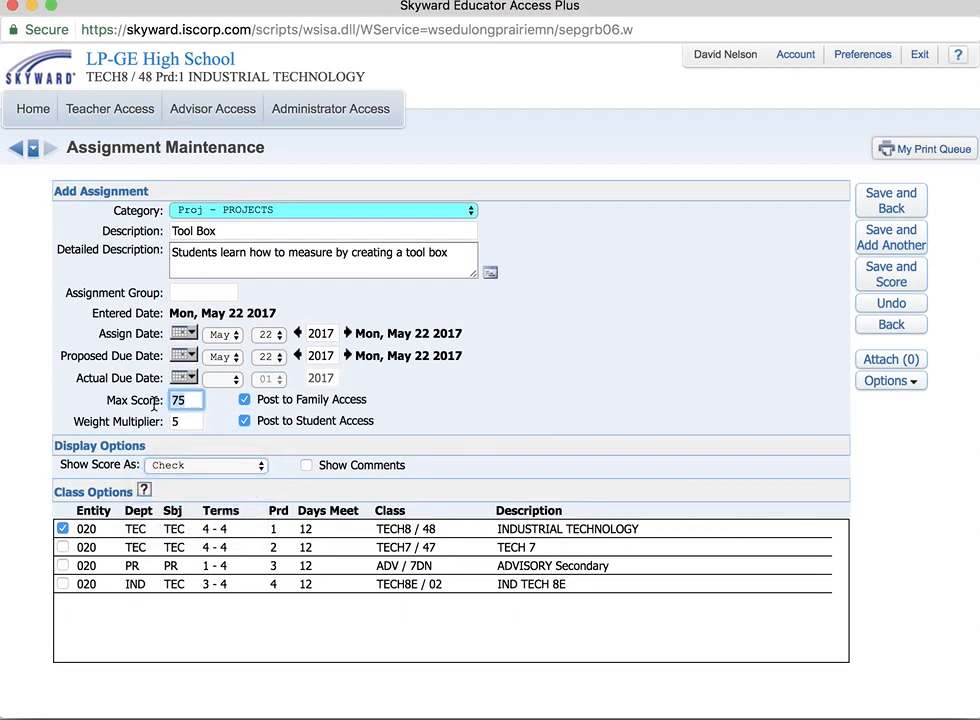
{"action": "key", "text": "BackSpace"}
{"action": "key", "text": "BackSpace"}
{"action": "type", "text": "1"}
Step: Set the assignment's weight multiplier to 1
{"action": "left_click", "coordinate": [176, 421]}
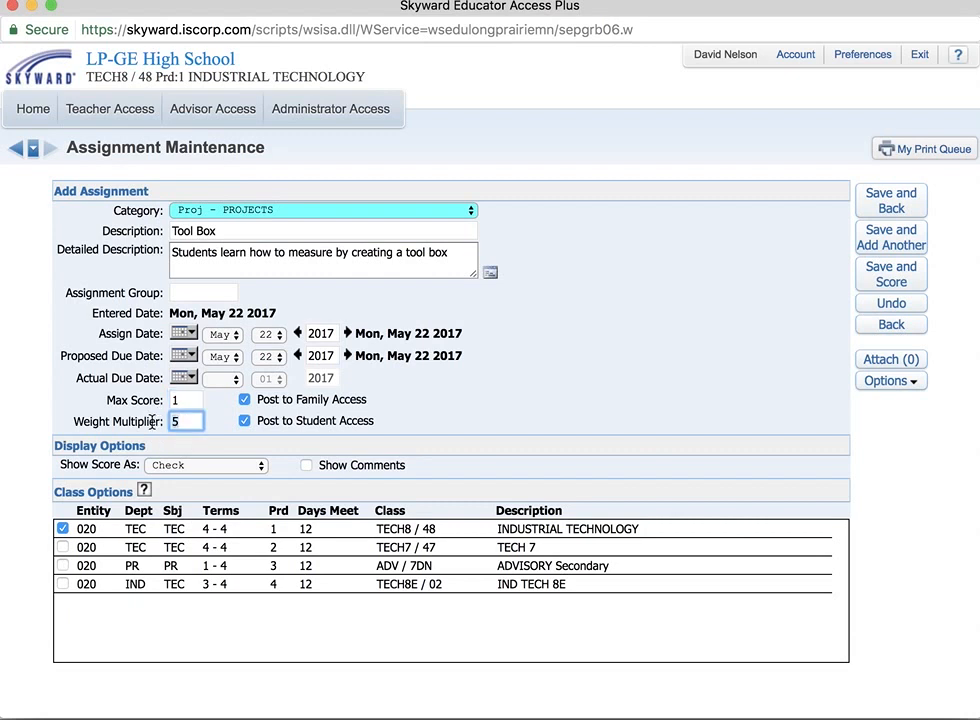
{"action": "key", "text": "BackSpace"}
{"action": "type", "text": "1"}
{"action": "left_click", "coordinate": [225, 421]}
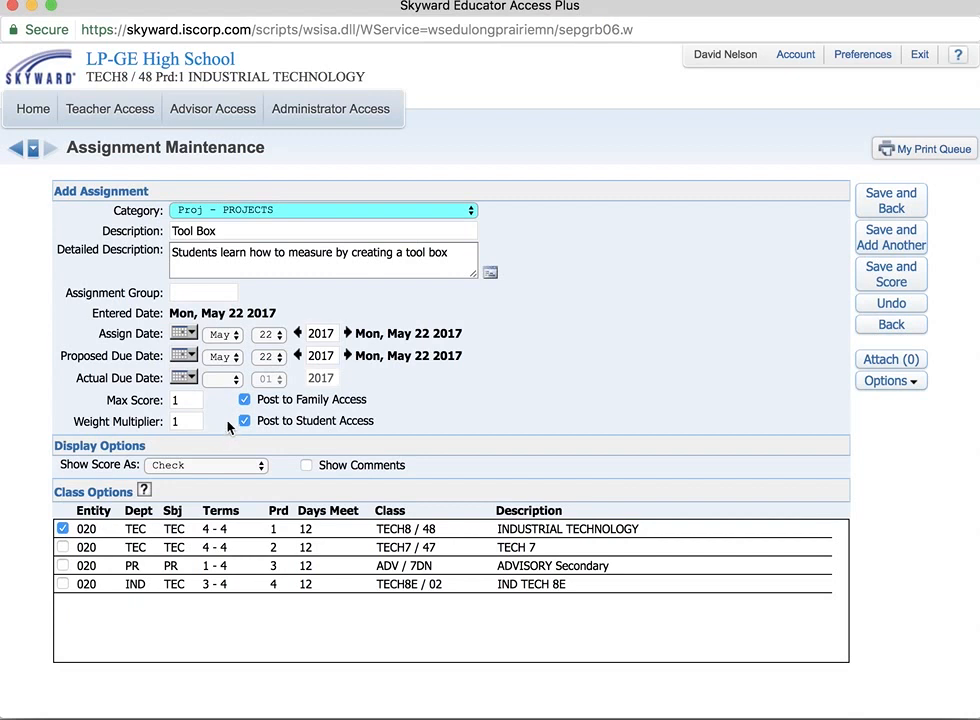
Step: Set the max score to 100 and show the score as Score
{"action": "left_click", "coordinate": [182, 400]}
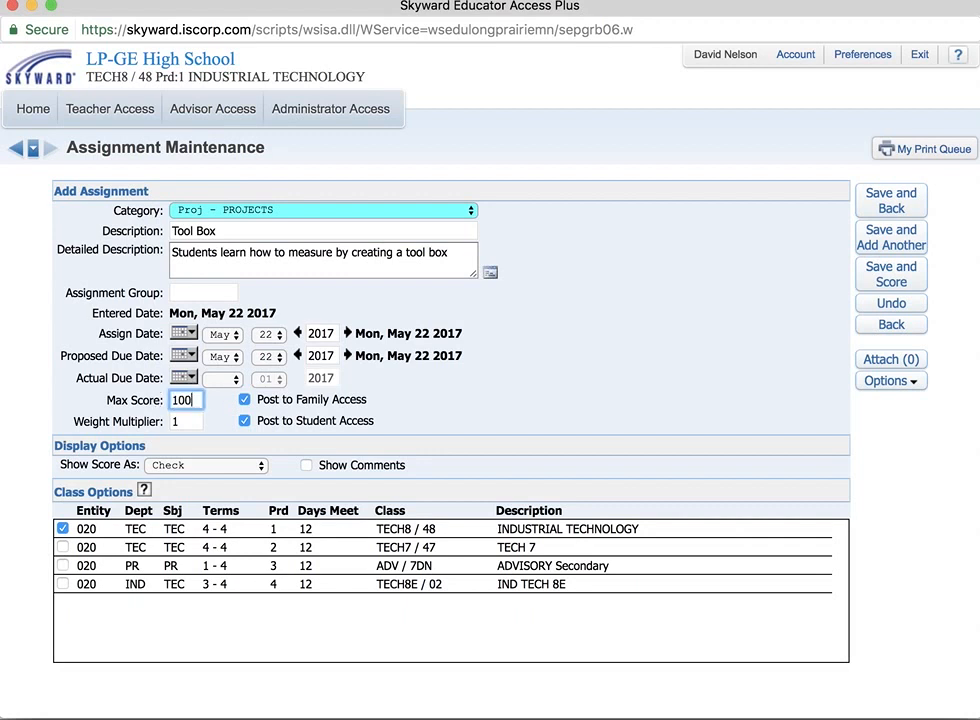
{"action": "left_click", "coordinate": [259, 474]}
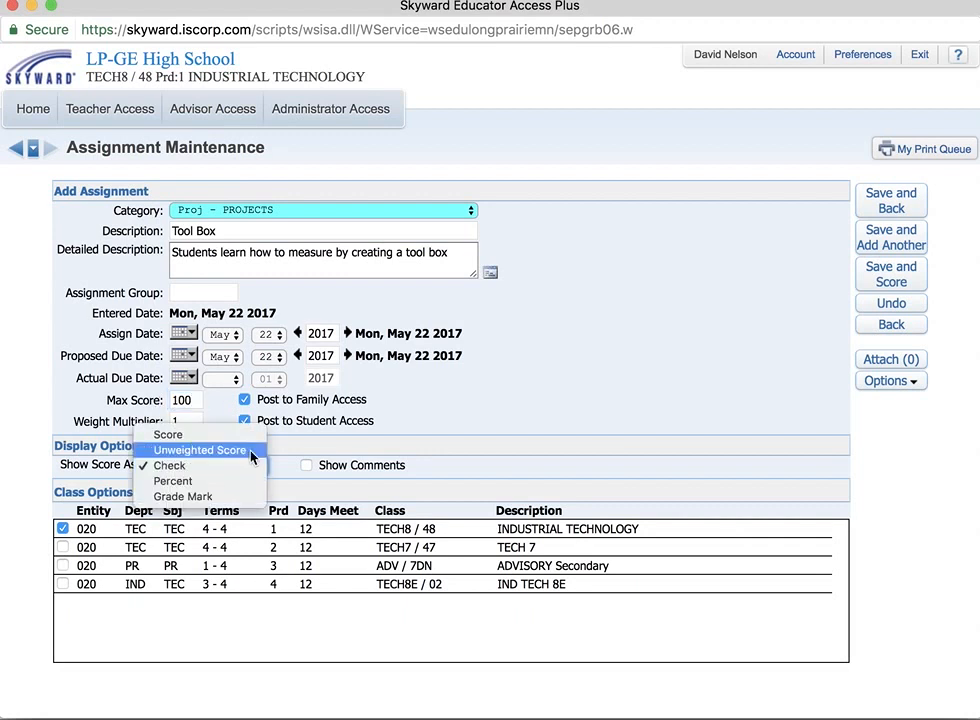
{"action": "left_click", "coordinate": [240, 440]}
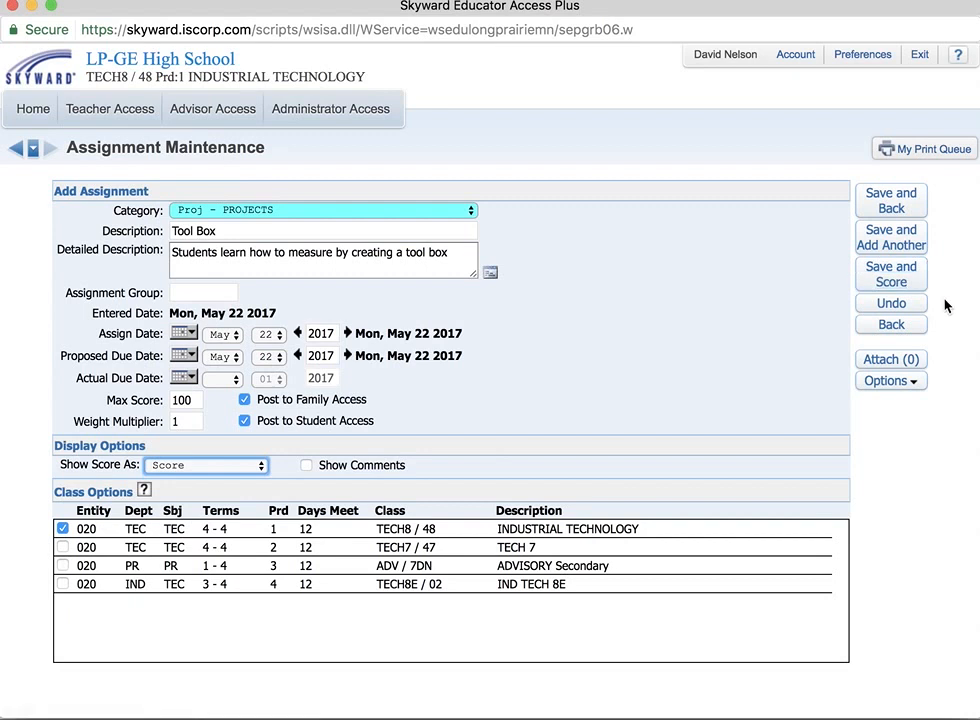
Step: Save the Tool Box assignment with Save and Score, and return to the gradebook main screen without entering scores
{"action": "left_click", "coordinate": [889, 273]}
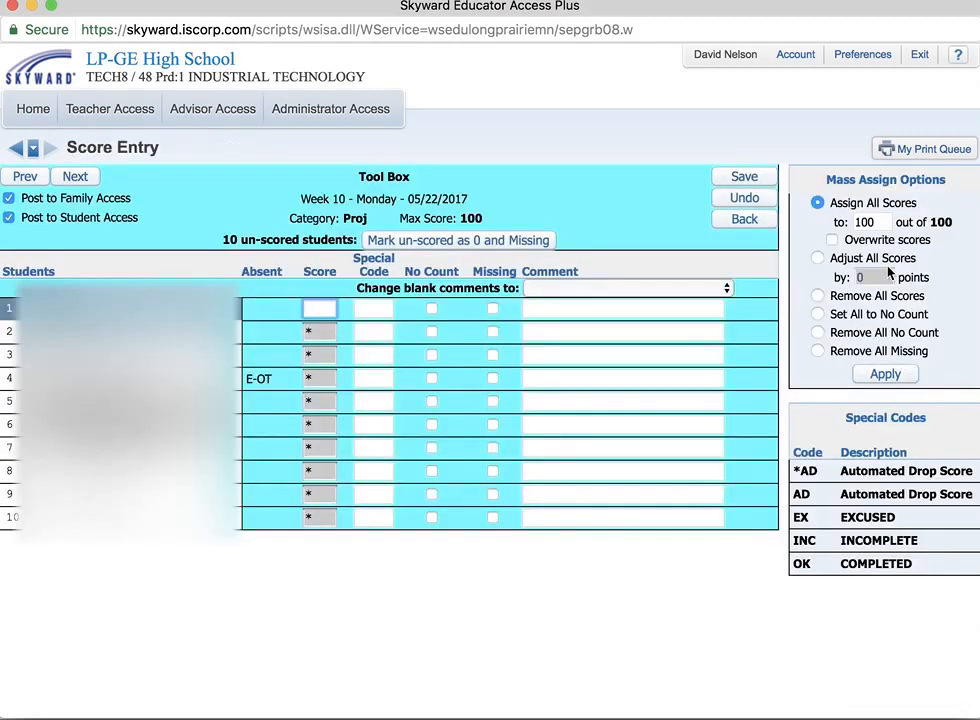
{"action": "left_click", "coordinate": [742, 219]}
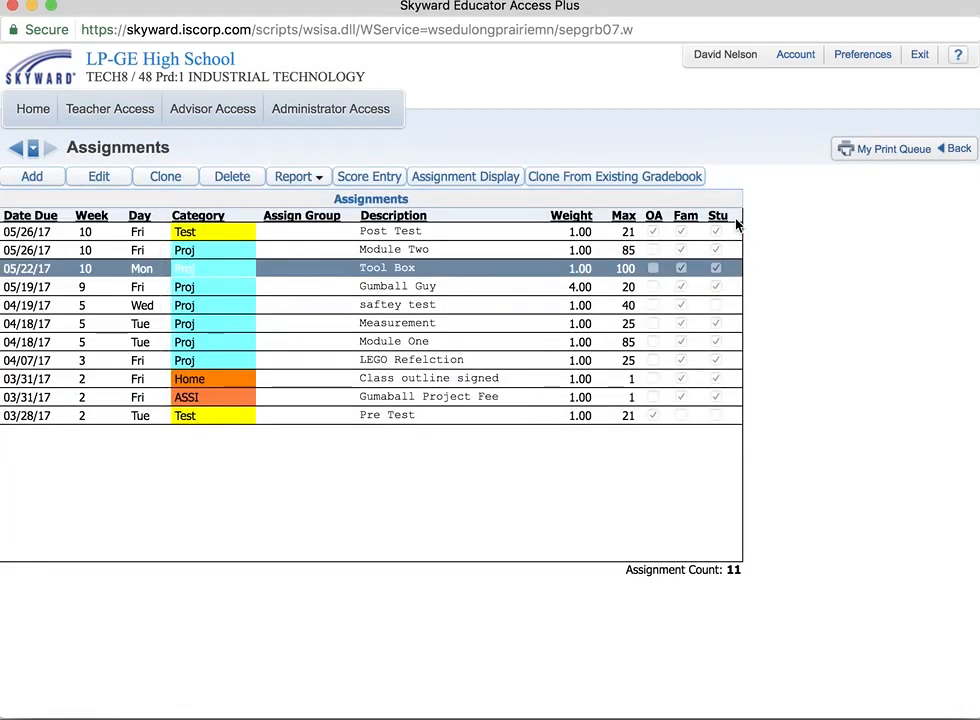
{"action": "left_click", "coordinate": [949, 152]}
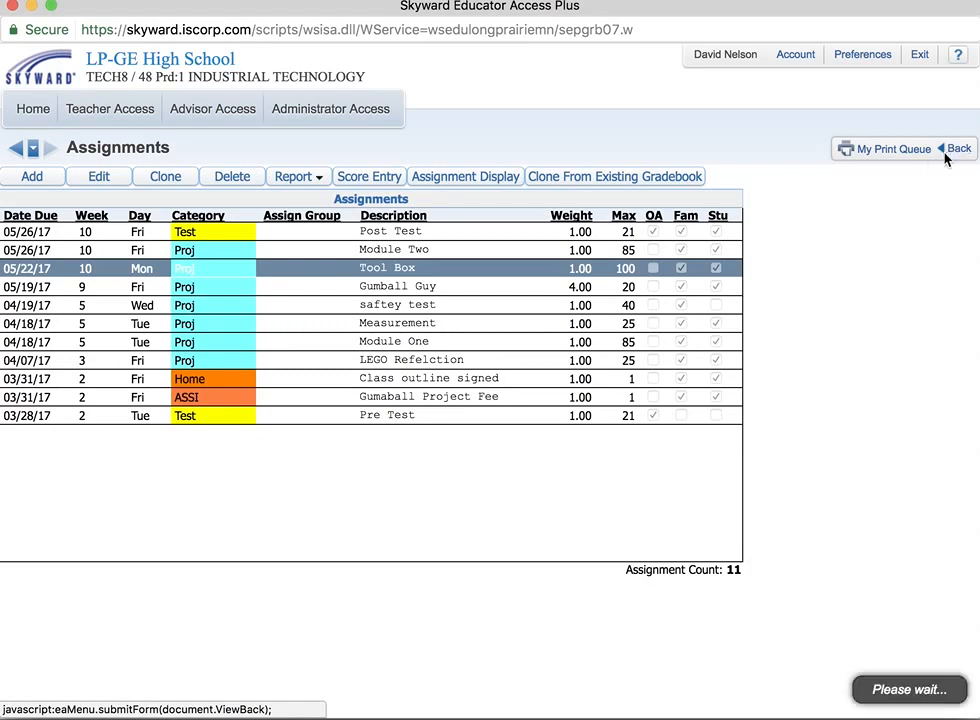
Step: View the options of the Tool Box assignment dated 05/22/2017 and return to the gradebook main screen
{"action": "scroll", "coordinate": [745, 312], "scroll_direction": "right", "scroll_amount": 5}
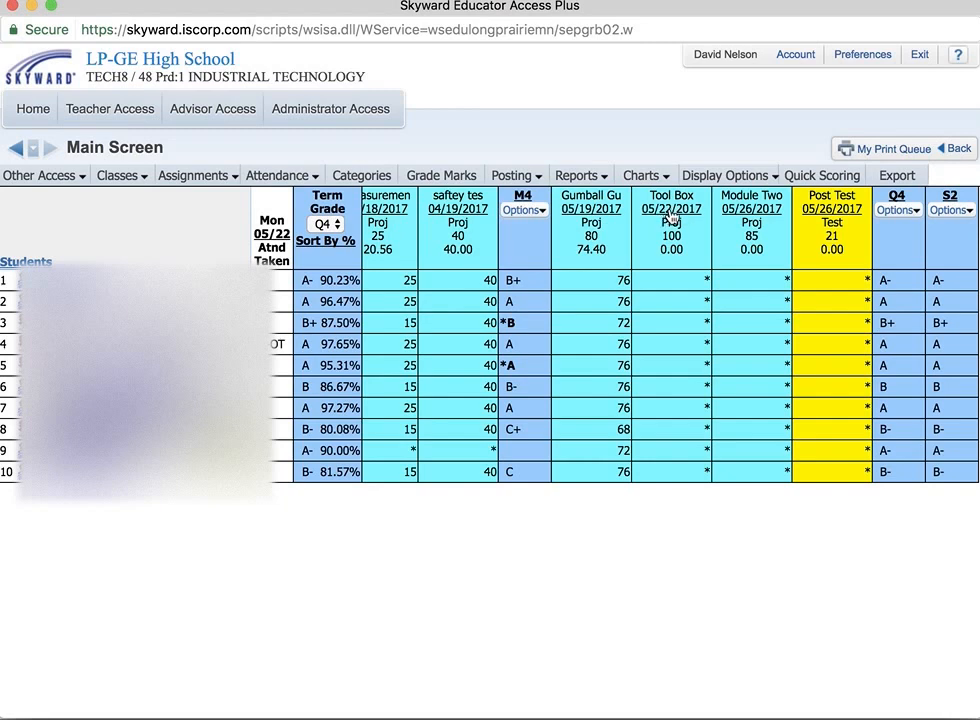
{"action": "left_click", "coordinate": [672, 212]}
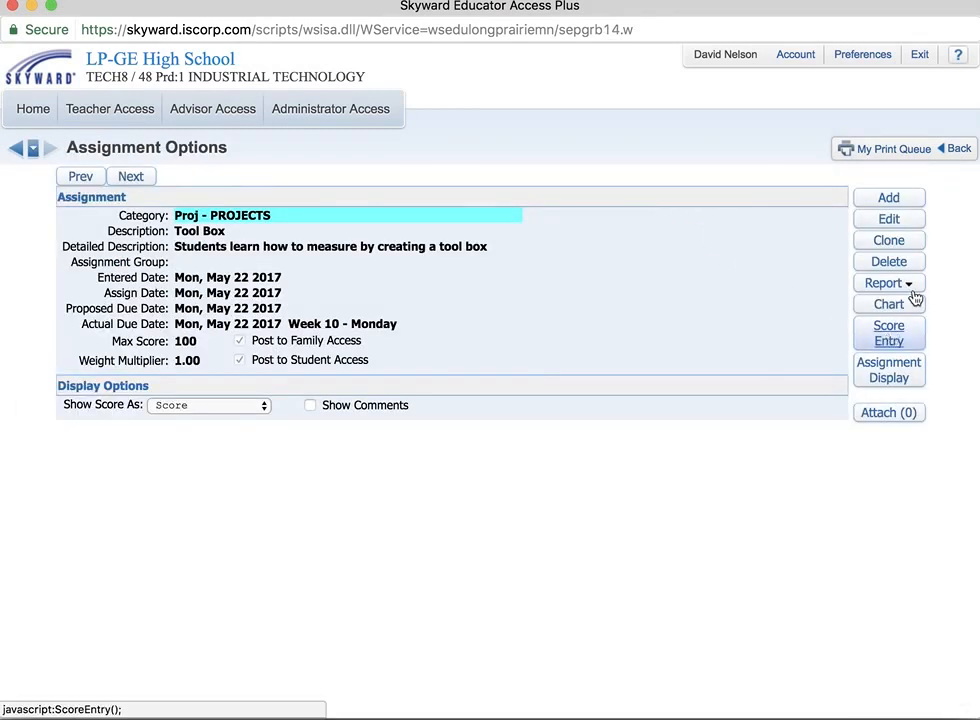
{"action": "left_click", "coordinate": [957, 150]}
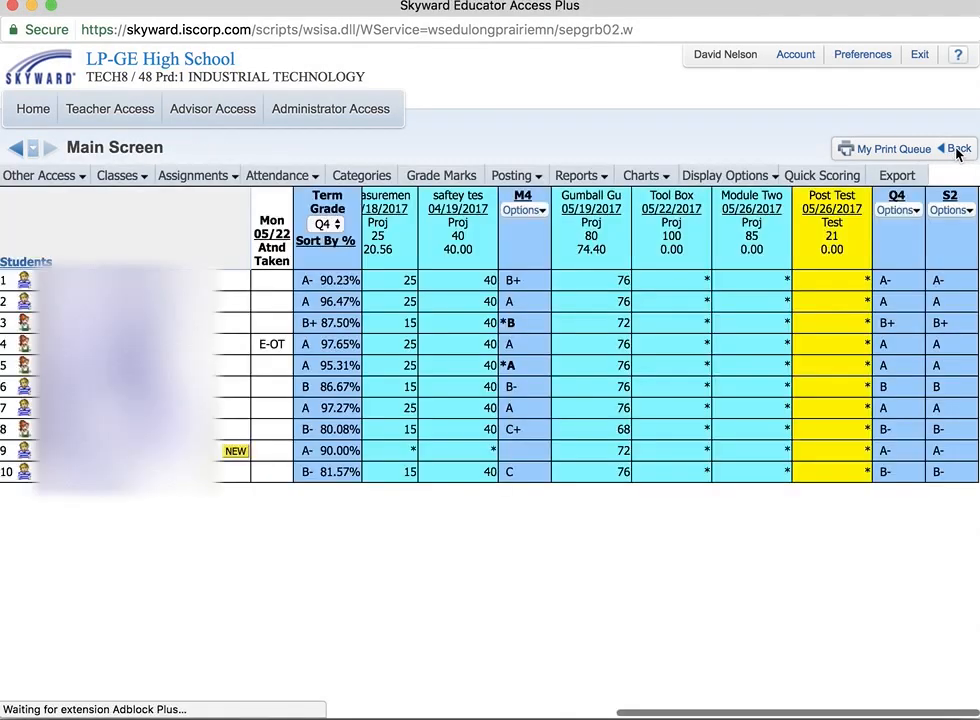
Step: Examine the score columns of all assignments, including Tool Box, in Quick Scoring and go back to the gradebook
{"action": "left_click", "coordinate": [830, 177]}
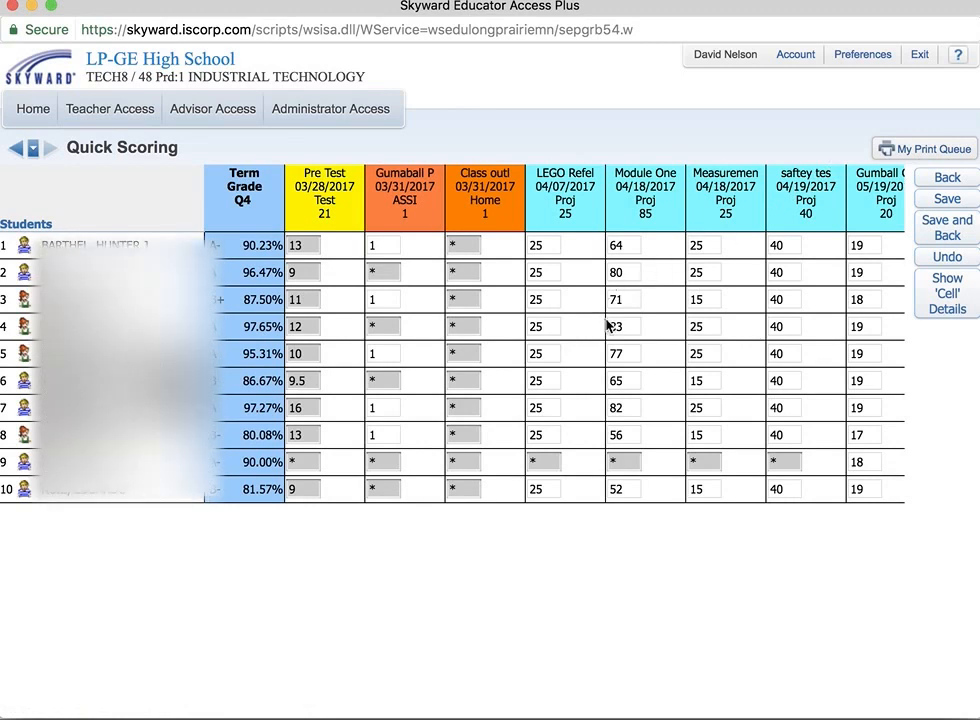
{"action": "scroll", "coordinate": [607, 325], "scroll_direction": "right", "scroll_amount": 5}
{"action": "scroll", "coordinate": [607, 325], "scroll_direction": "left", "scroll_amount": 5}
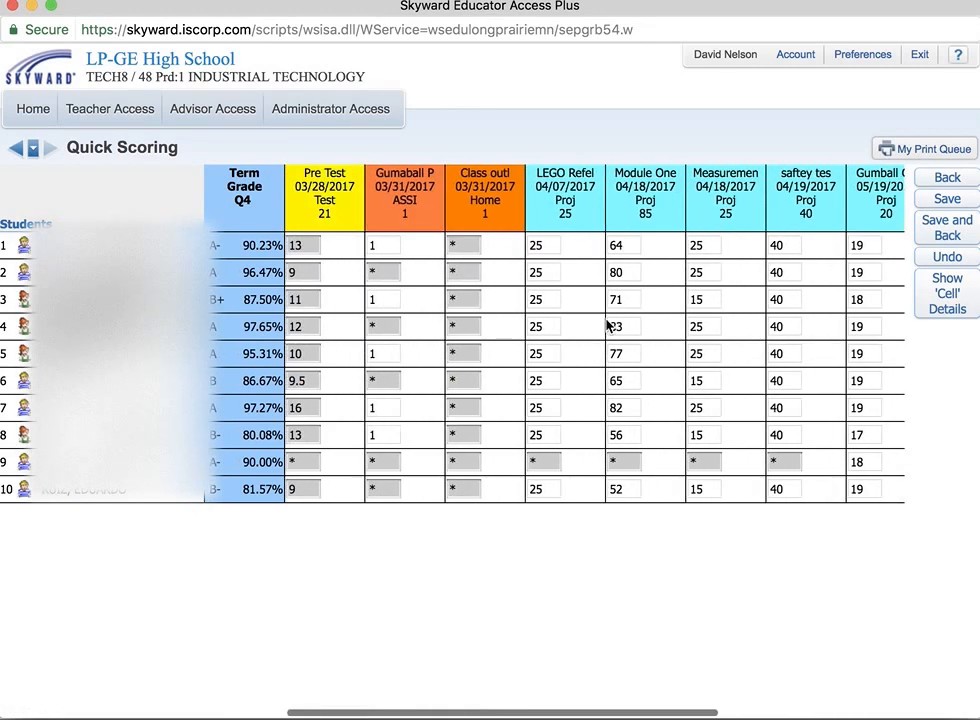
{"action": "scroll", "coordinate": [607, 325], "scroll_direction": "right", "scroll_amount": 5}
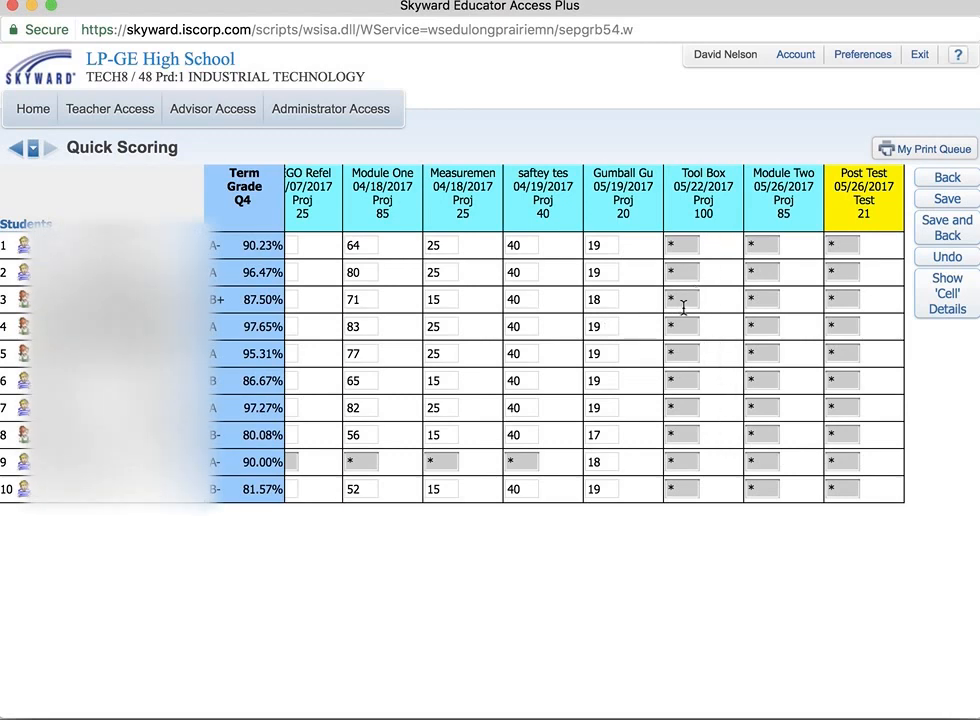
{"action": "scroll", "coordinate": [683, 307], "scroll_direction": "left", "scroll_amount": 5}
{"action": "scroll", "coordinate": [683, 307], "scroll_direction": "right", "scroll_amount": 5}
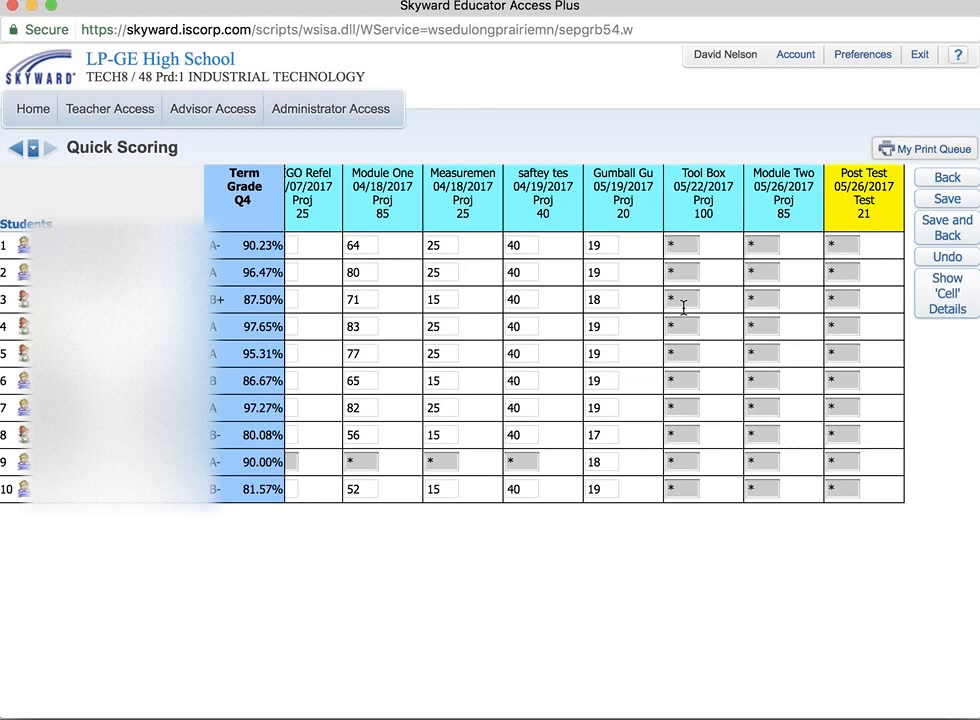
{"action": "scroll", "coordinate": [683, 307], "scroll_direction": "left", "scroll_amount": 5}
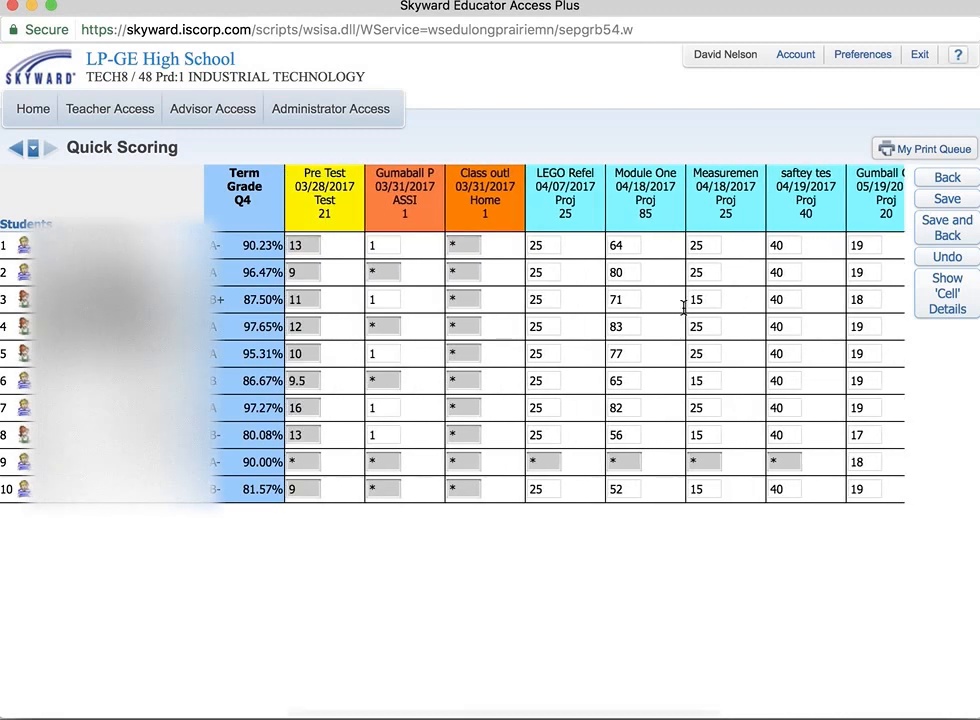
{"action": "scroll", "coordinate": [683, 307], "scroll_direction": "right", "scroll_amount": 2}
{"action": "scroll", "coordinate": [683, 307], "scroll_direction": "right", "scroll_amount": 3}
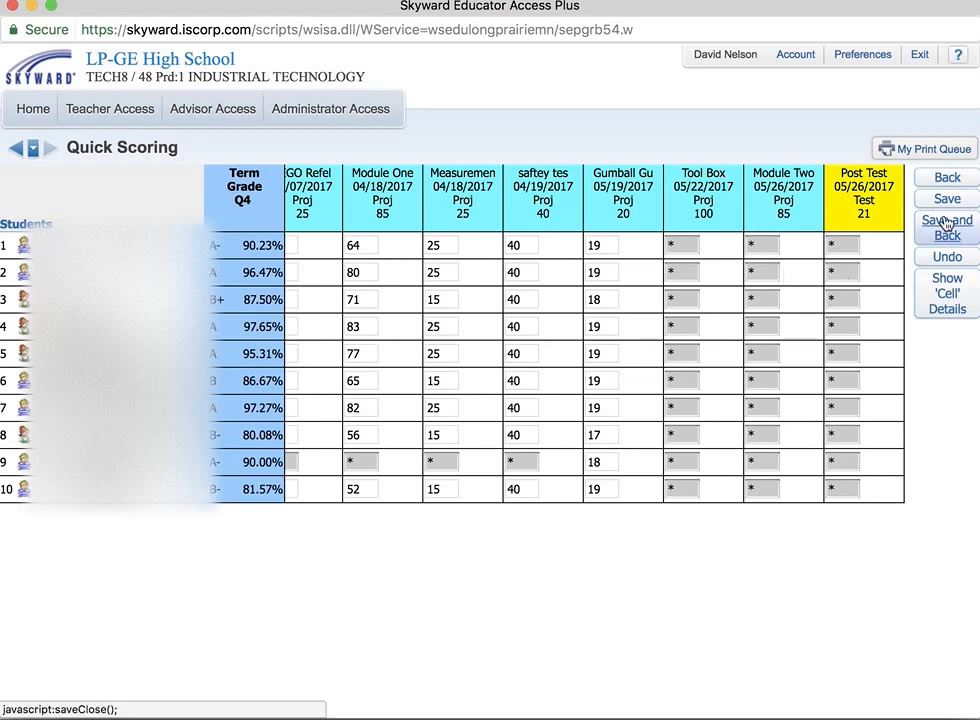
{"action": "left_click", "coordinate": [947, 178]}
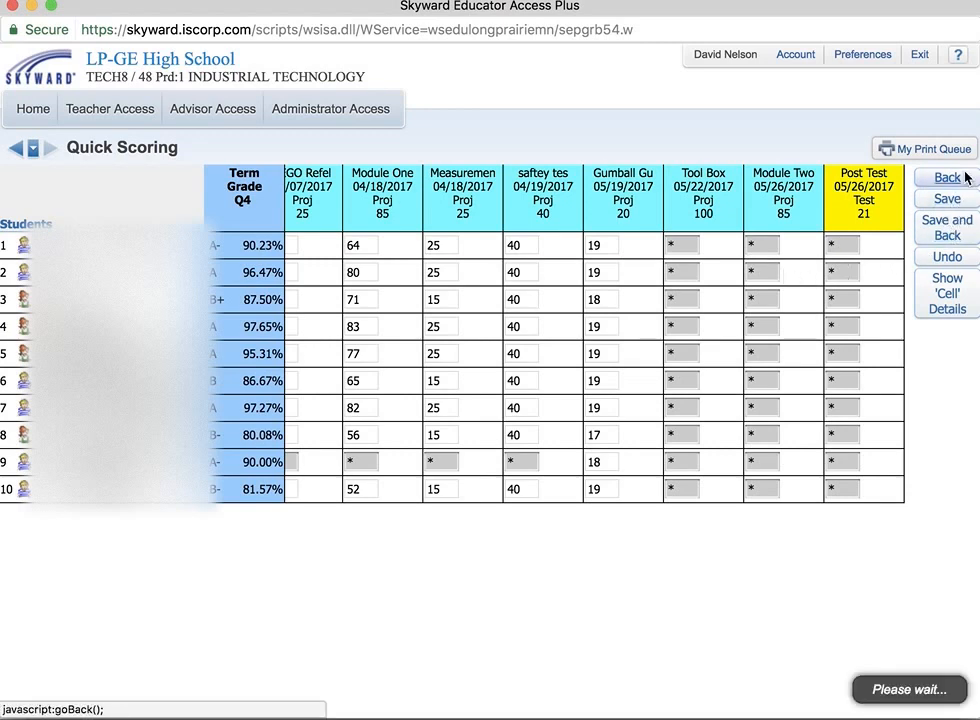